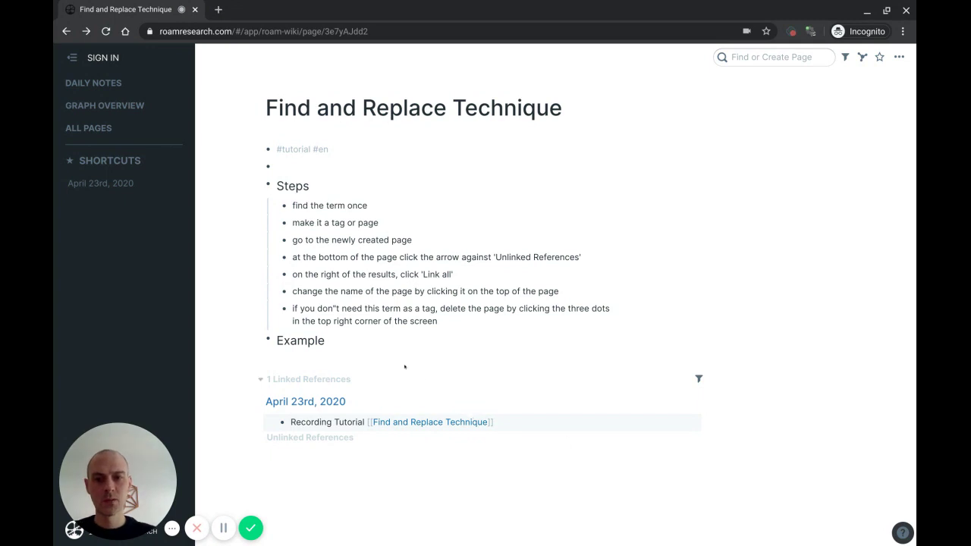
pyautogui.click(410, 340)
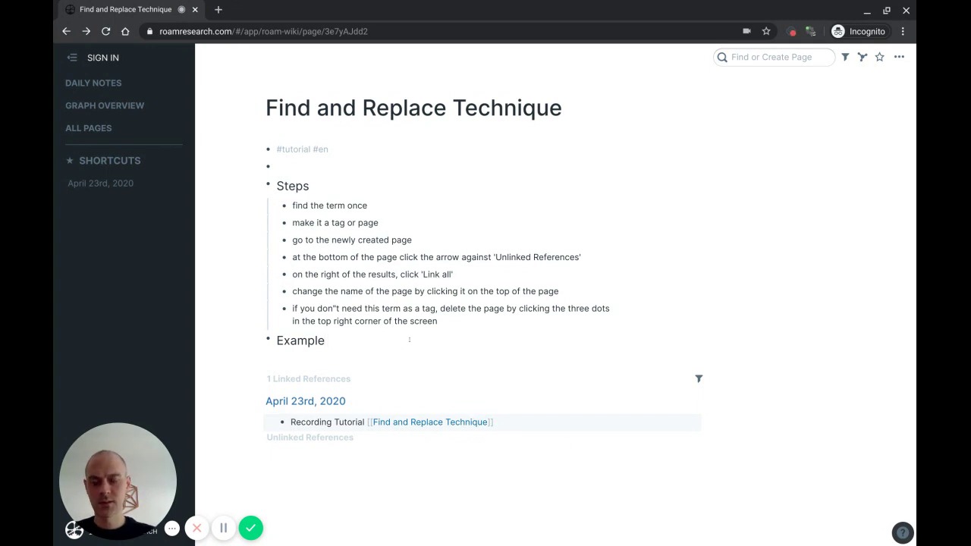
pyautogui.press('Return')
pyautogui.press('Tab')
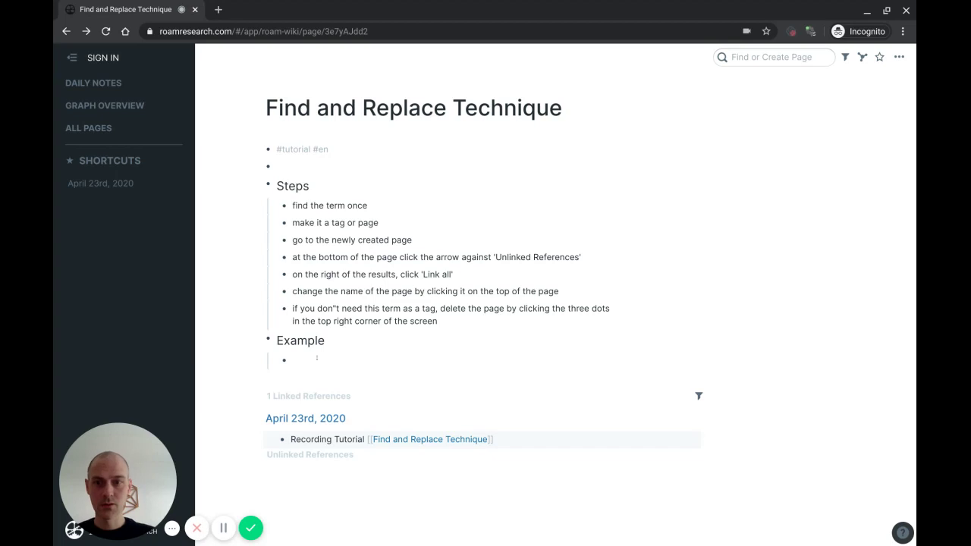
pyautogui.write('#')
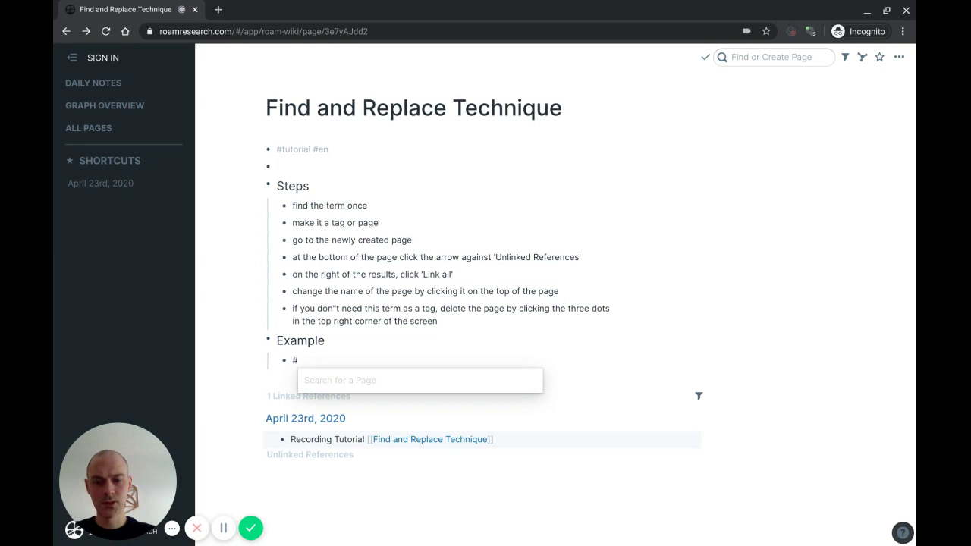
pyautogui.press('BackSpace')
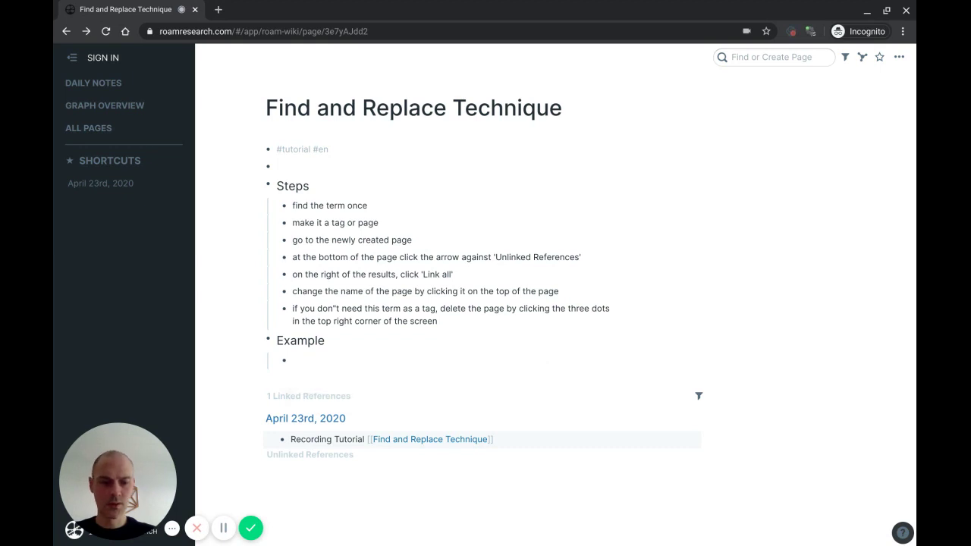
pyautogui.write('@')
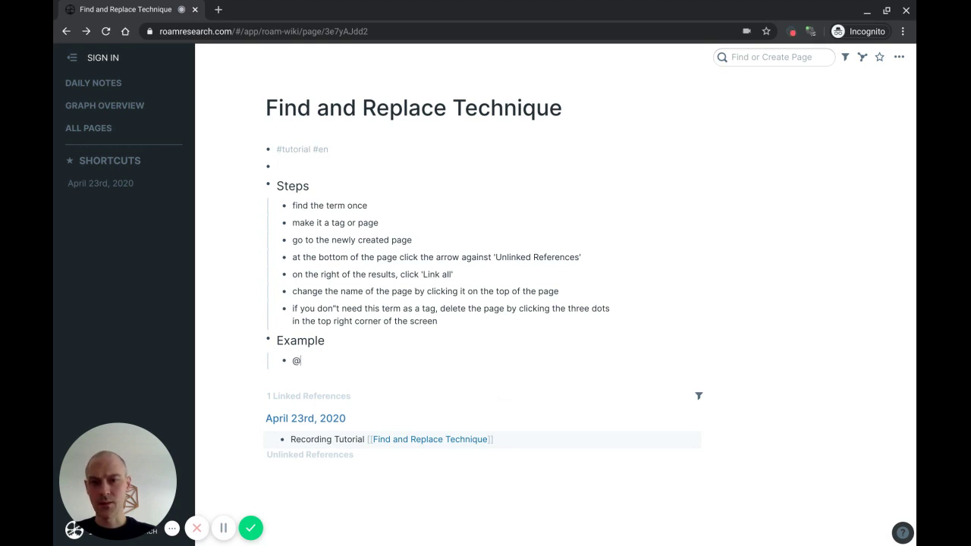
pyautogui.write('me')
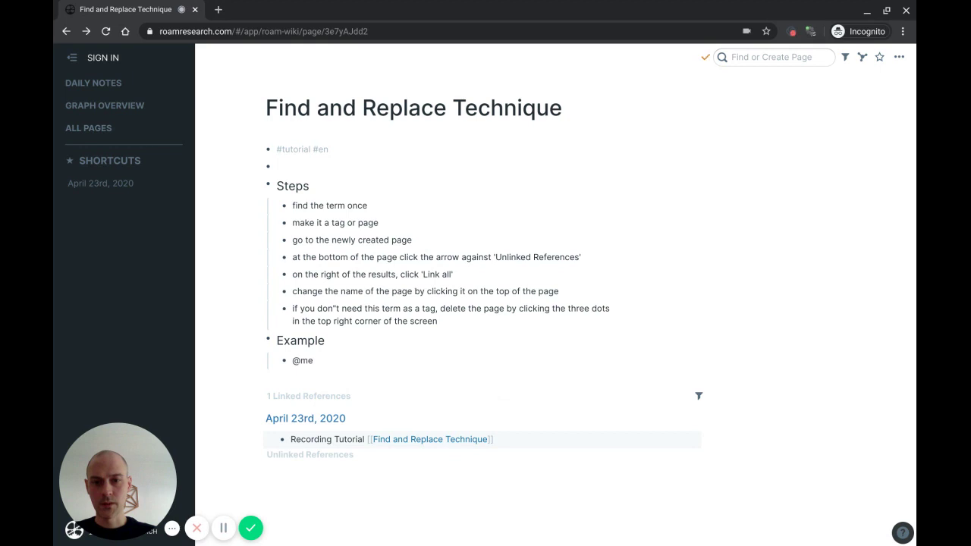
pyautogui.press('Return')
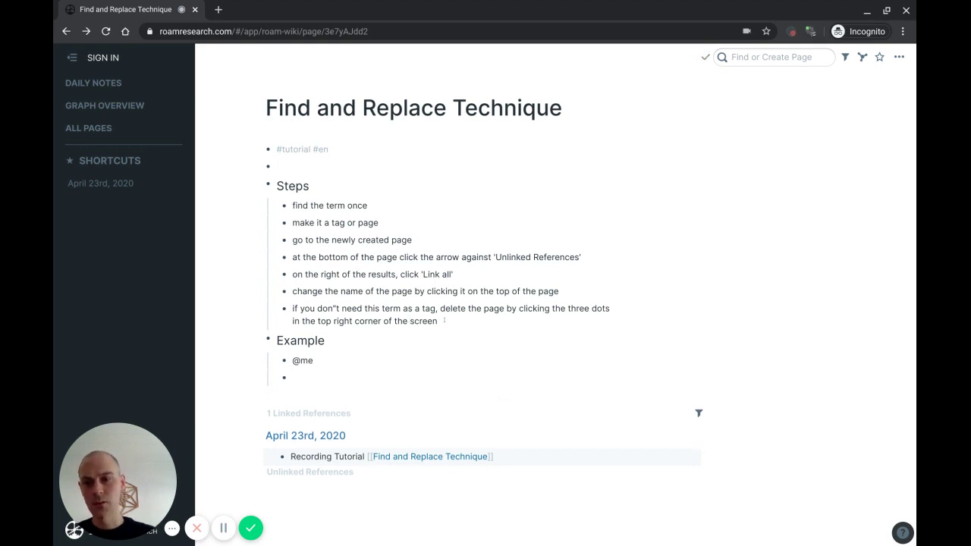
pyautogui.moveTo(445, 321); pyautogui.dragTo(325, 203)
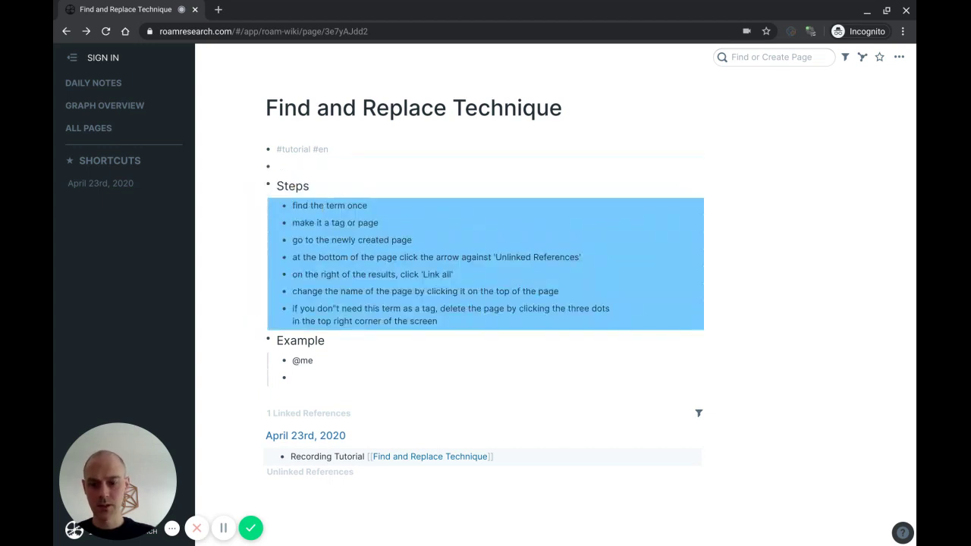
pyautogui.click(317, 370)
pyautogui.write('find the term once make it a tag or page go to the newly created page at the bottom of the page click the arrow against \'Unlinked References\' on the right of the results, click \'Link all\' change the name of the page by clicking it on the top of the page if you don"t need this term as a tag, delete the page by clicking the three dots in the top right corner of the screen')
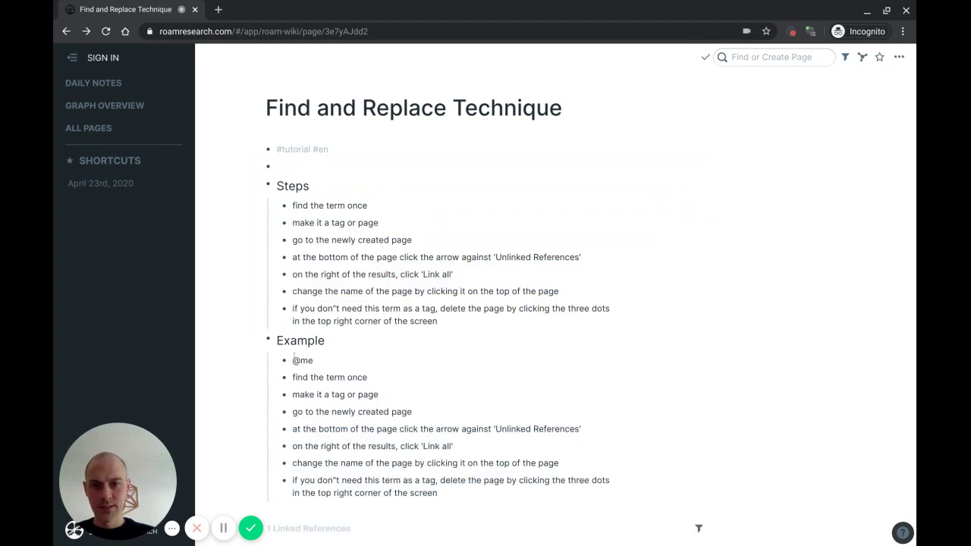
pyautogui.click(475, 446)
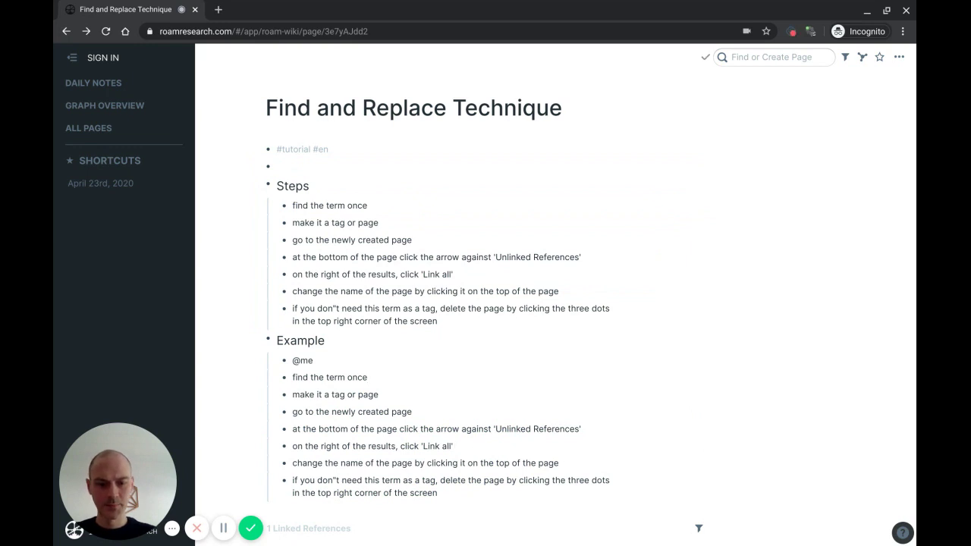
pyautogui.write('@me')
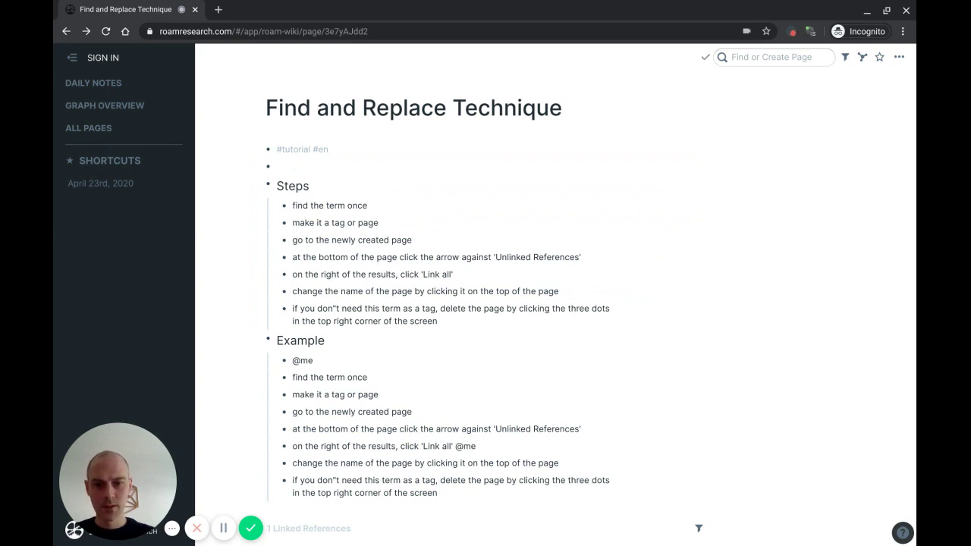
# Step: Add a final bullet under Example reading "on another page [[temp]]", with temp as a page link
pyautogui.click(292, 508)
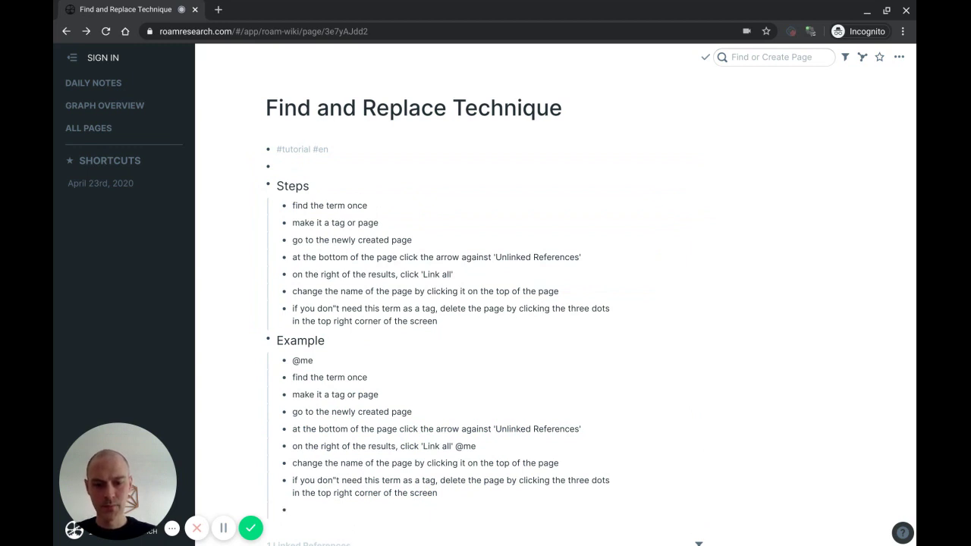
pyautogui.write('on an')
pyautogui.write('the')
pyautogui.press('BackSpace')
pyautogui.press('BackSpace')
pyautogui.write('other')
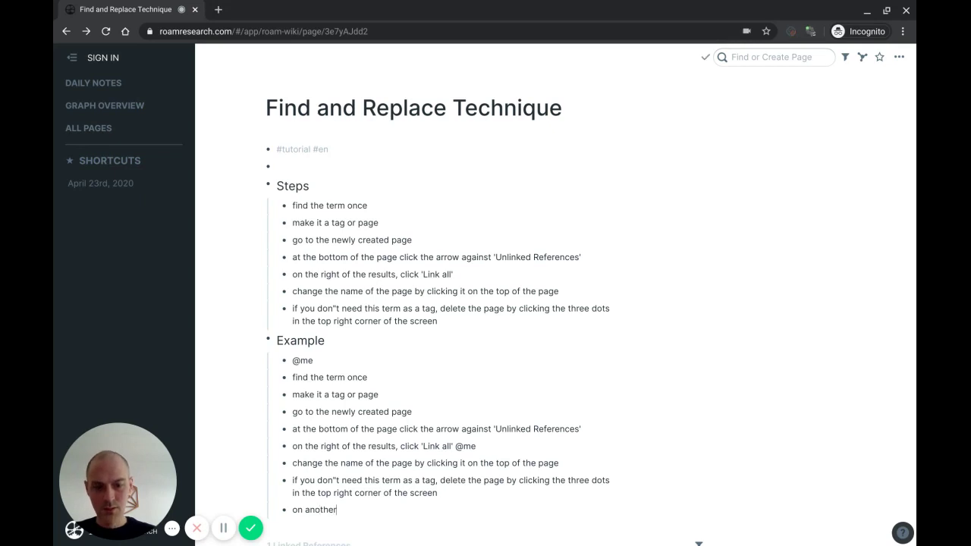
pyautogui.write(' page temp')
pyautogui.hotkey('ctrl', 'shift', 'Left')
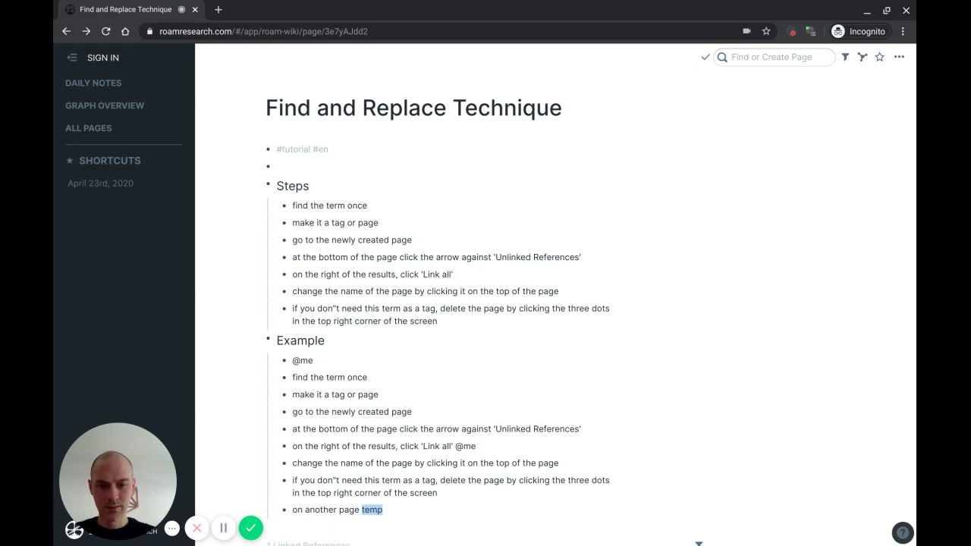
pyautogui.write('[[')
pyautogui.hotkey('ctrl', 'o')
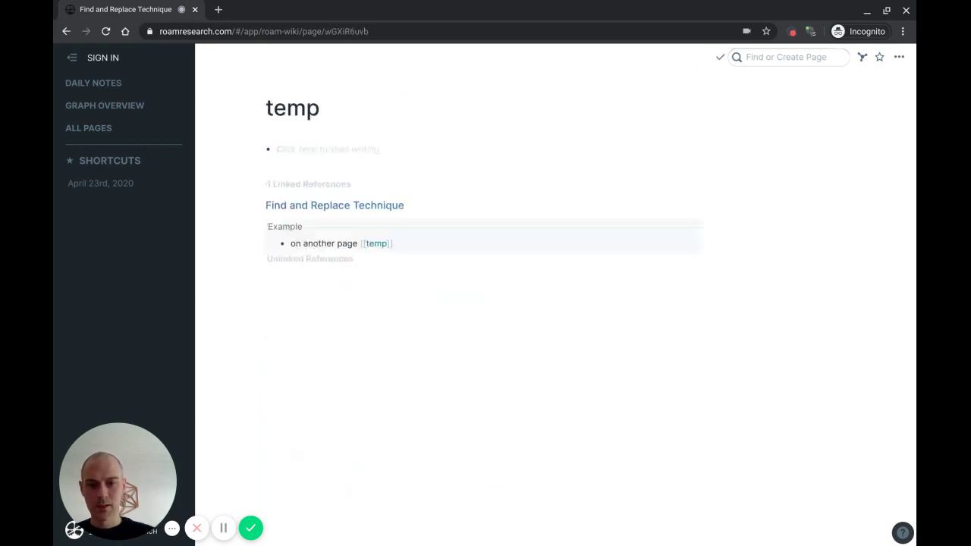
pyautogui.click(341, 151)
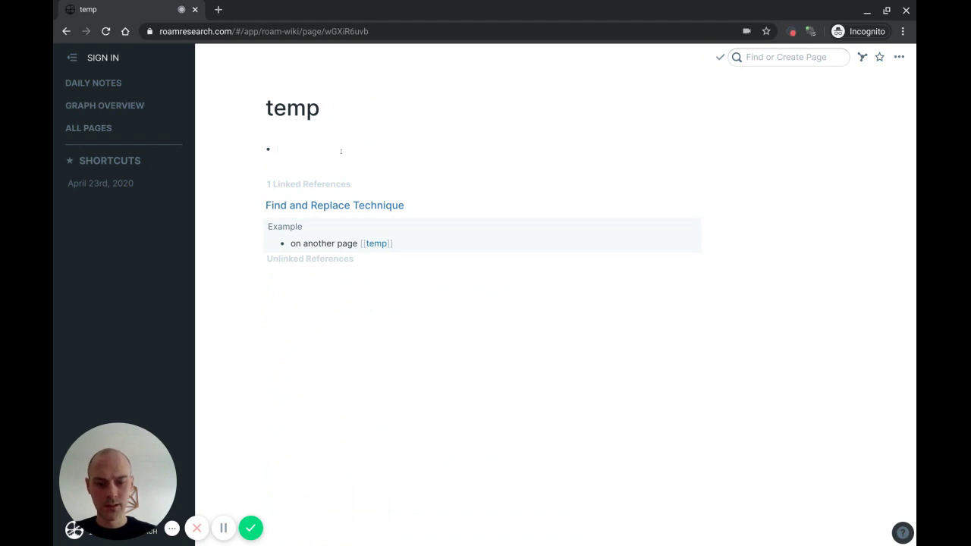
pyautogui.write('@me')
pyautogui.press('Return')
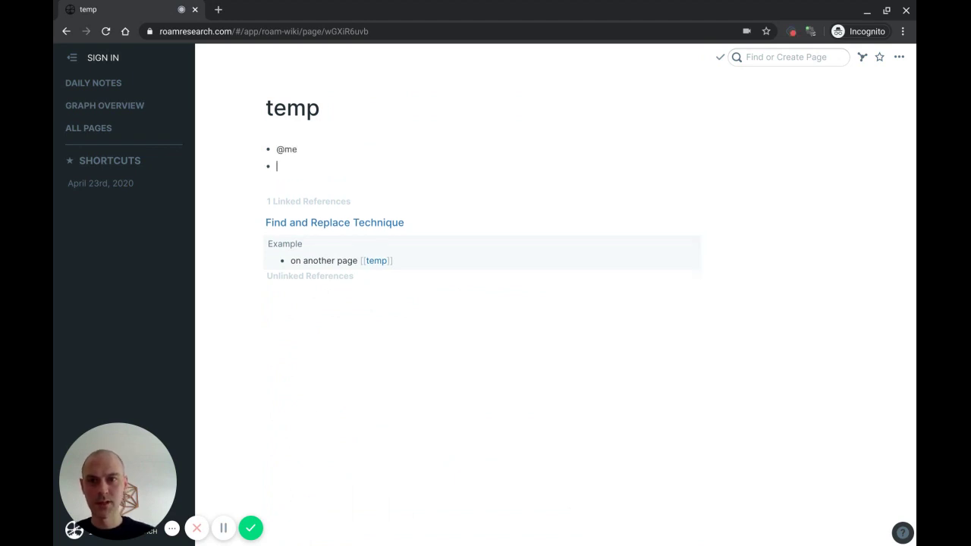
pyautogui.moveTo(276, 150)
pyautogui.mouseDown()
pyautogui.moveTo(297, 149)
pyautogui.moveTo(276, 150)
pyautogui.mouseUp()
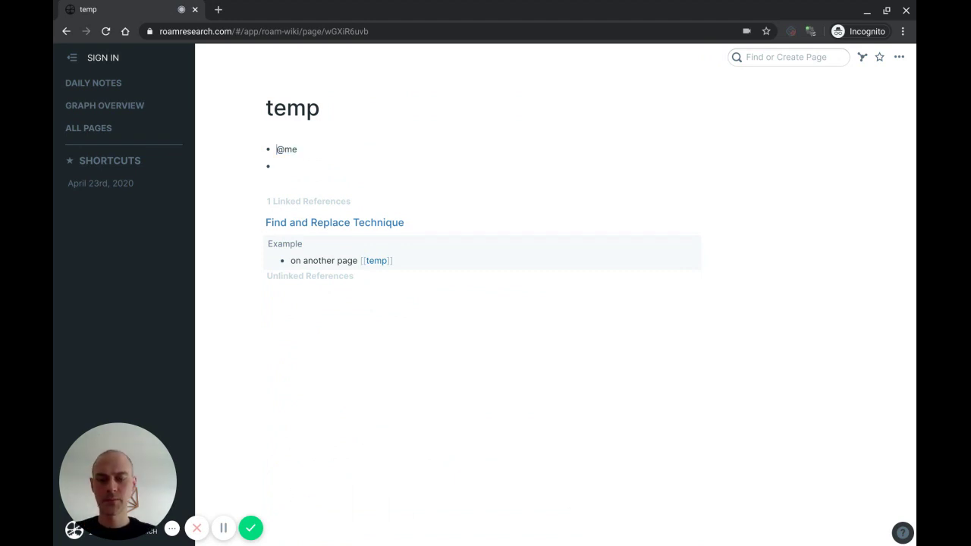
pyautogui.hotkey('alt', 'Left')
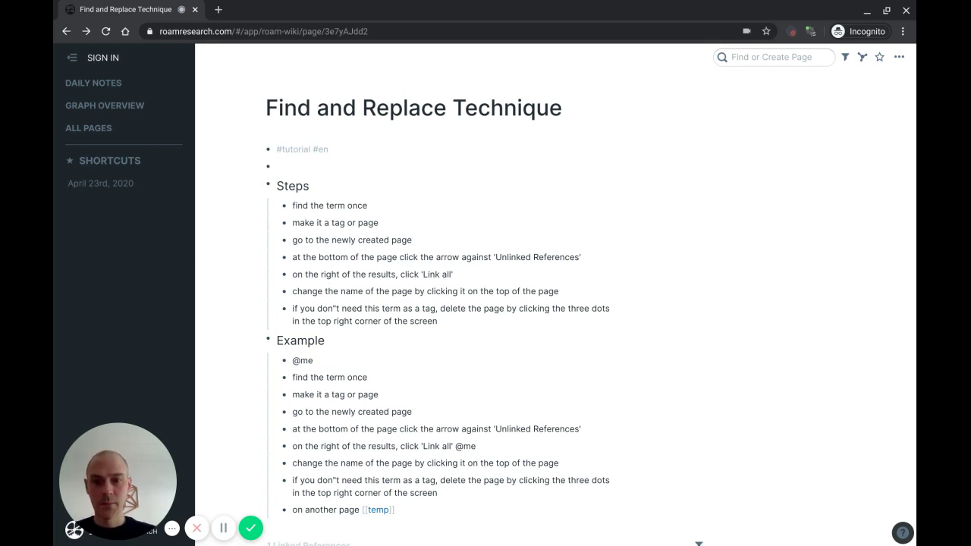
pyautogui.hotkey('shift', 'Left')
pyautogui.hotkey('shift', 'Left')
pyautogui.hotkey('shift', 'Left')
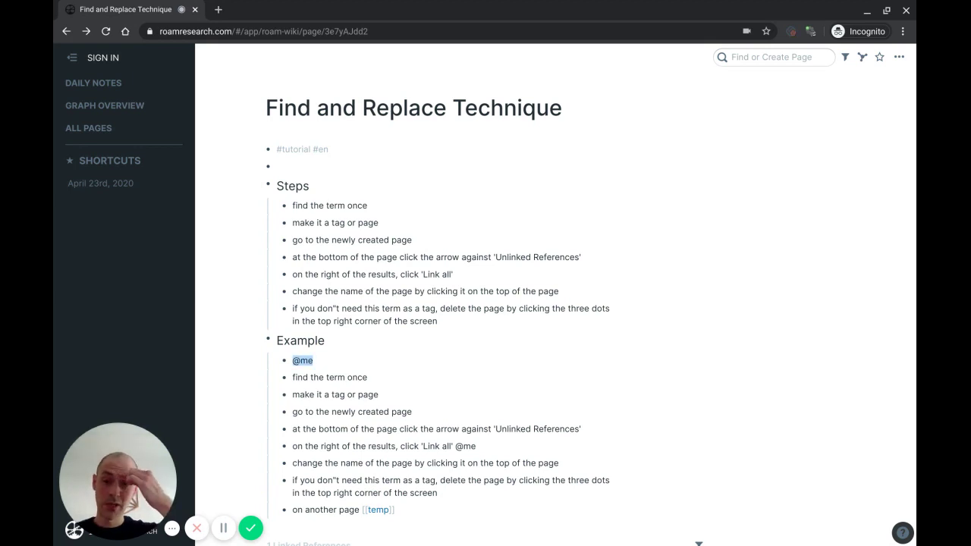
pyautogui.write('[[')
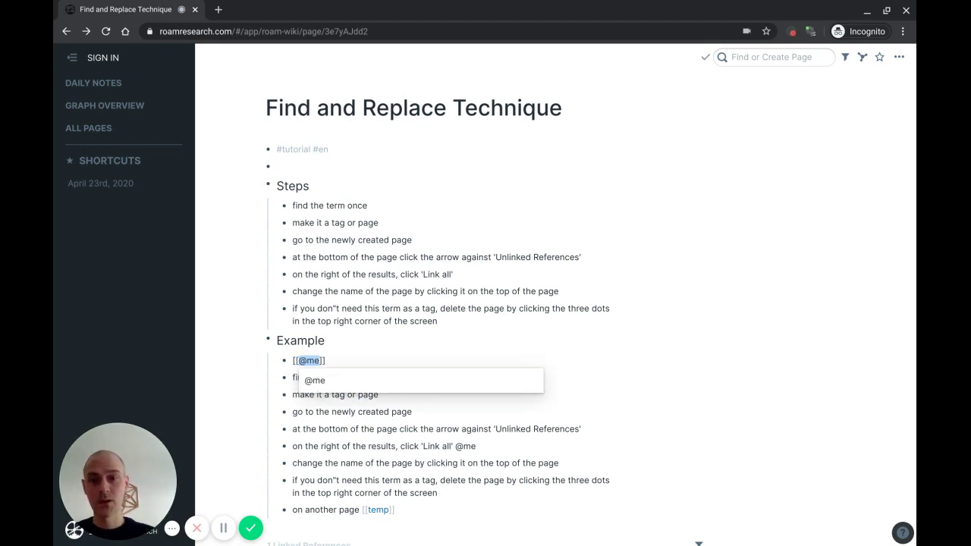
pyautogui.press('Left')
pyautogui.press('Escape')
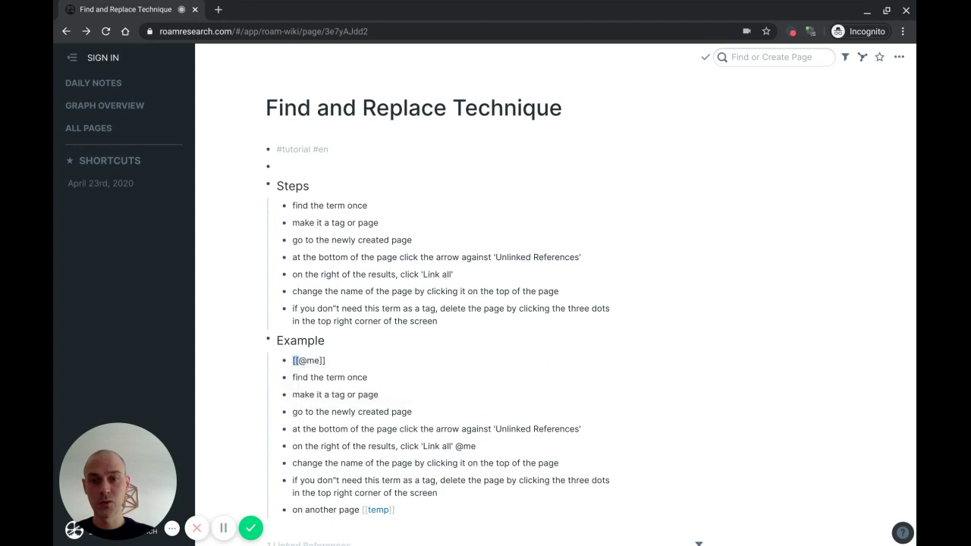
pyautogui.hotkey('ctrl', 'z')
pyautogui.press('Left')
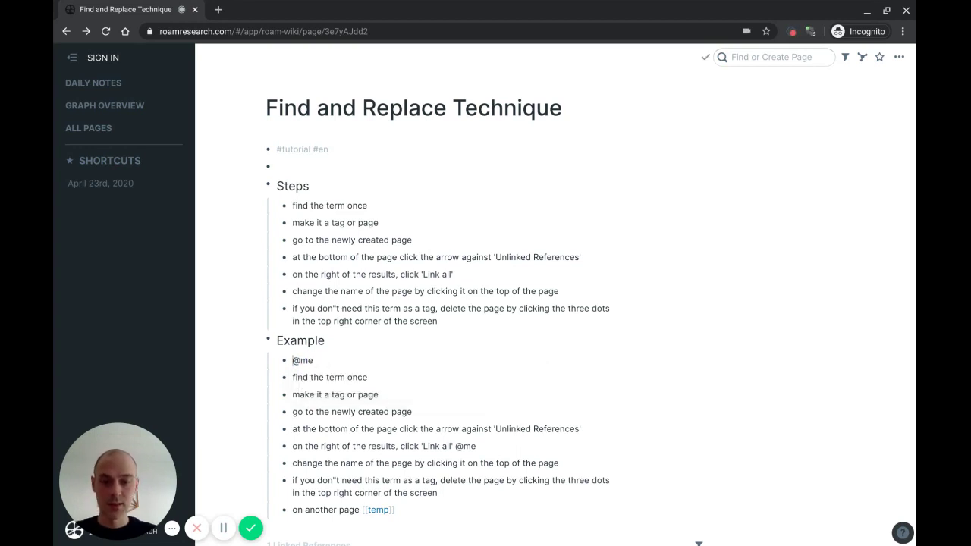
pyautogui.write('#')
pyautogui.hotkey('shift', 'Right')
pyautogui.hotkey('shift', 'Right')
pyautogui.hotkey('shift', 'Right')
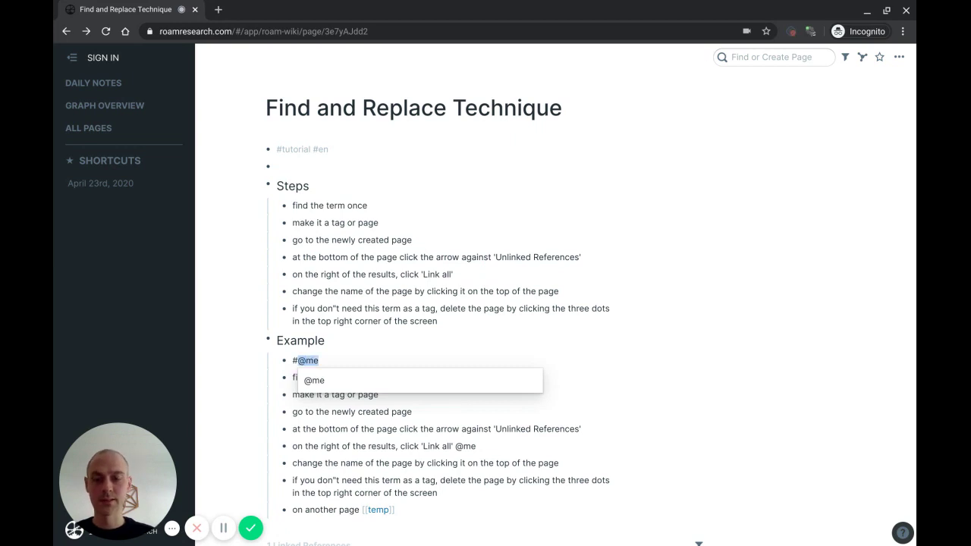
pyautogui.press('Right')
pyautogui.press('Escape')
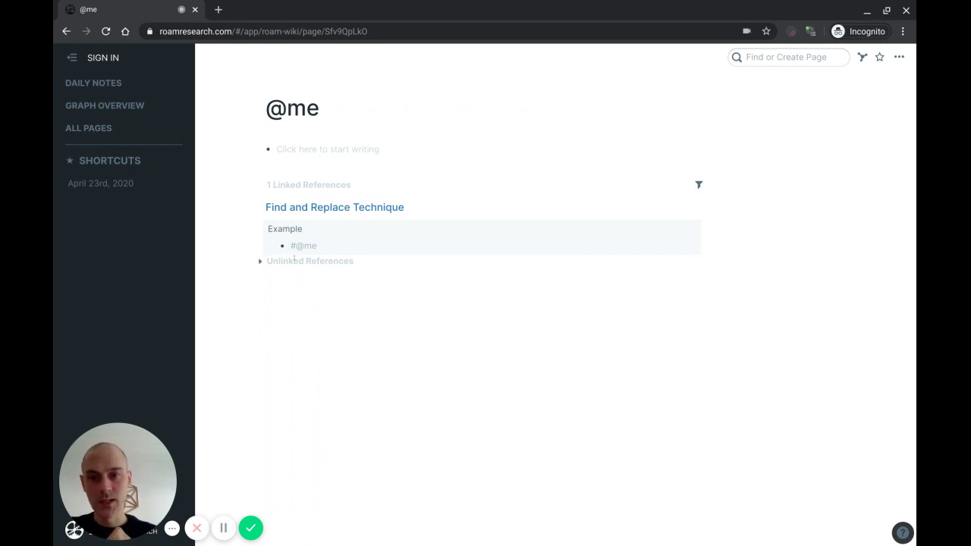
pyautogui.click(259, 262)
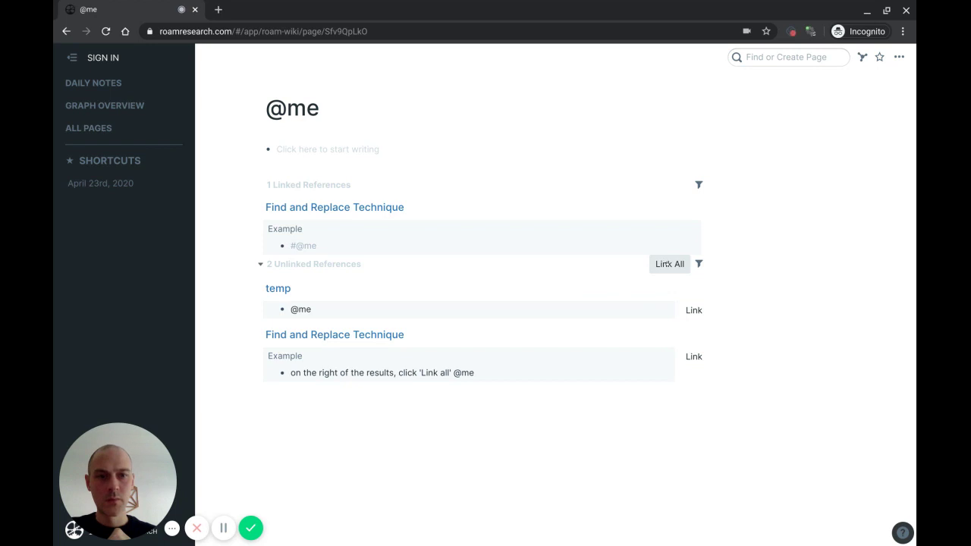
pyautogui.click(668, 263)
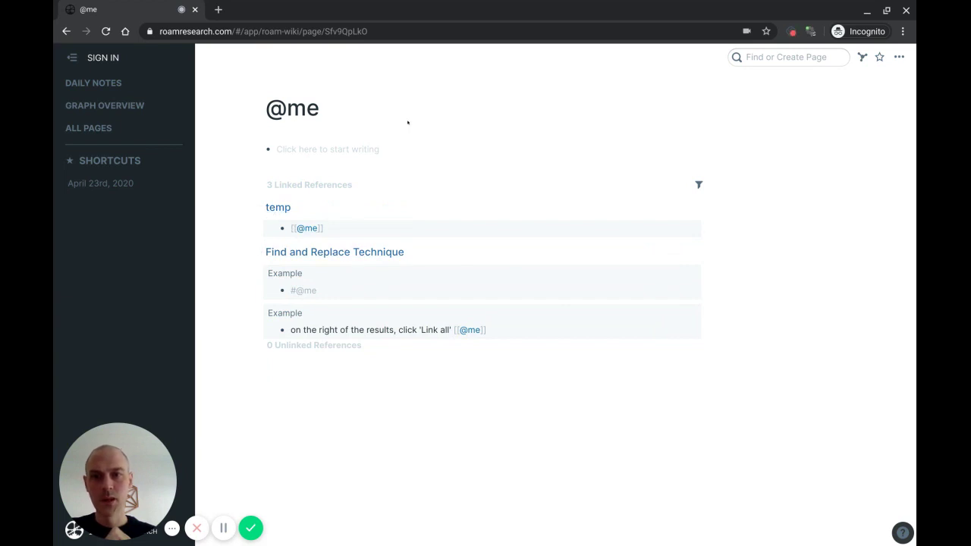
pyautogui.click(333, 103)
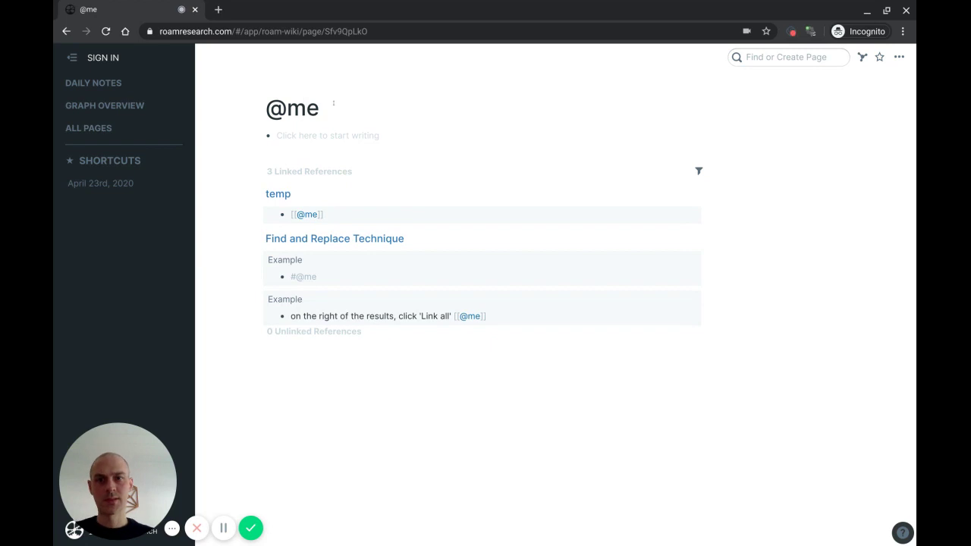
pyautogui.press('Left')
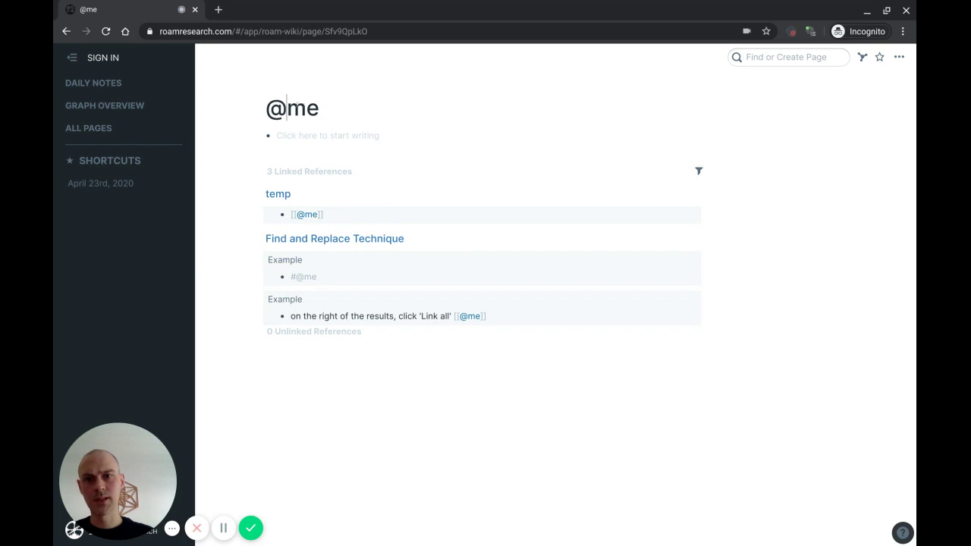
pyautogui.press('BackSpace')
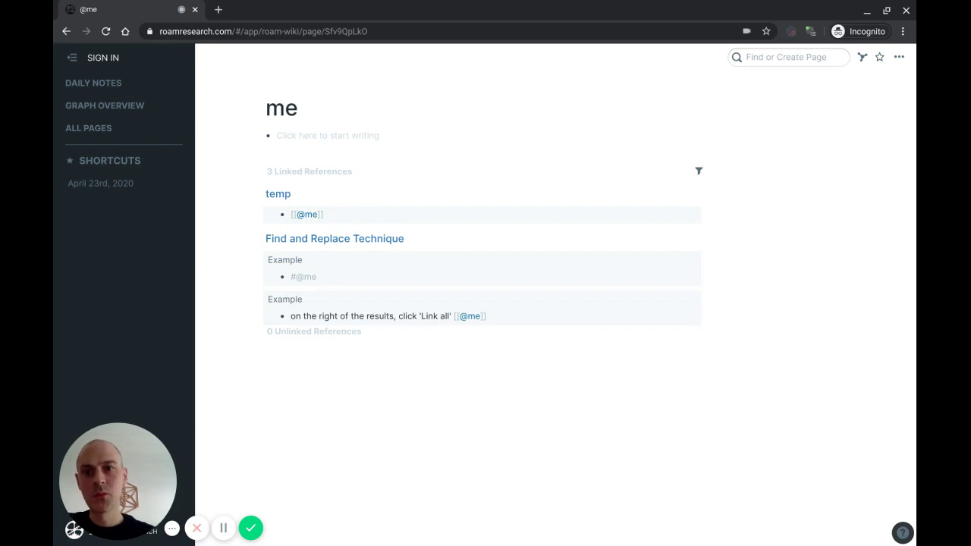
pyautogui.press('Return')
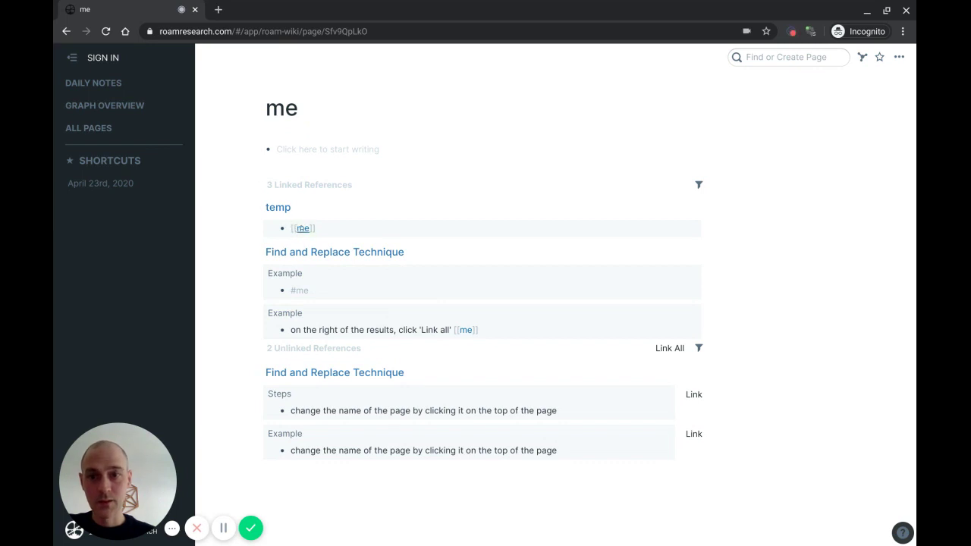
# Step: Check the renamed term under Example and on the temp page, and return to the Find and Replace Technique page
pyautogui.hotkey('alt', 'Left')
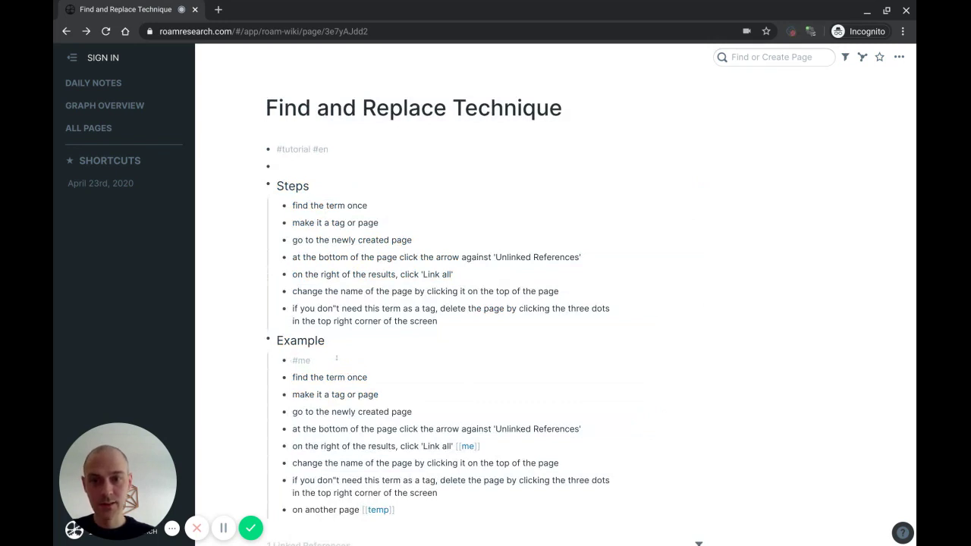
pyautogui.scroll(-3, 429, 365)
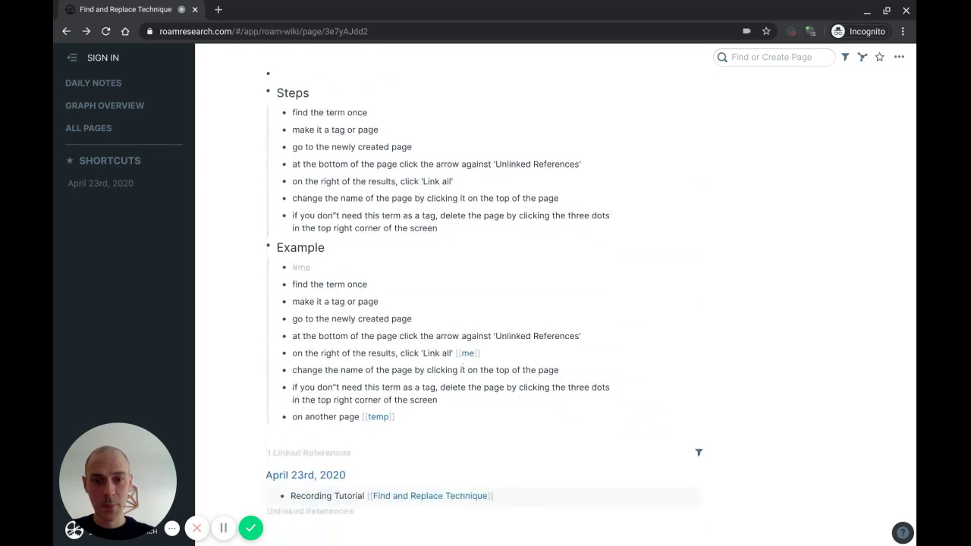
pyautogui.click(375, 402)
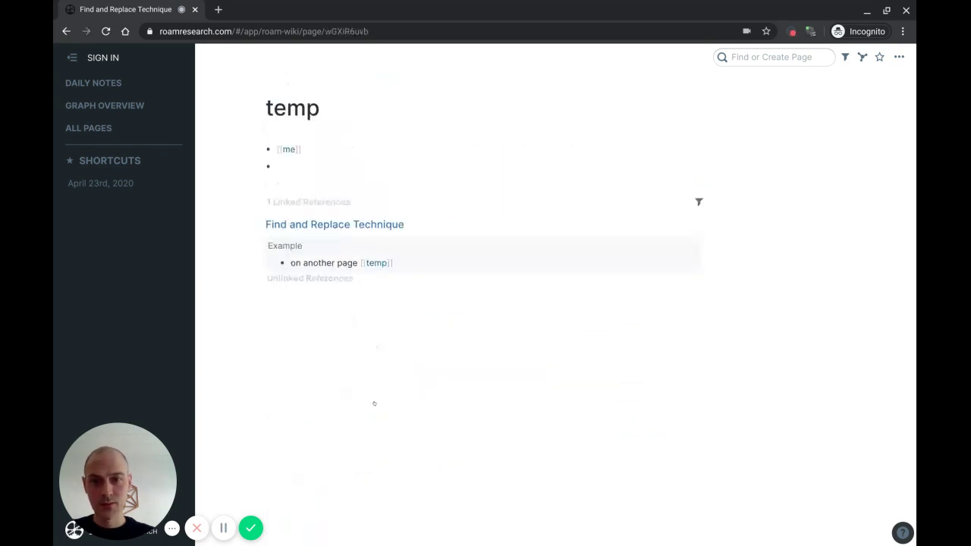
pyautogui.click(398, 226)
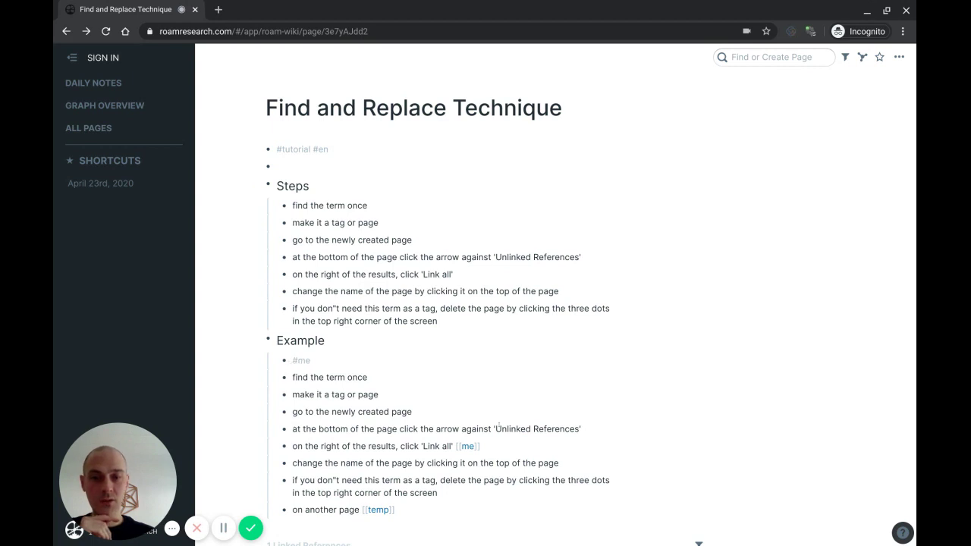
# Step: Open the me page from its tag under Example, permanently delete that page, and return to the Find and Replace Technique page
pyautogui.click(301, 360)
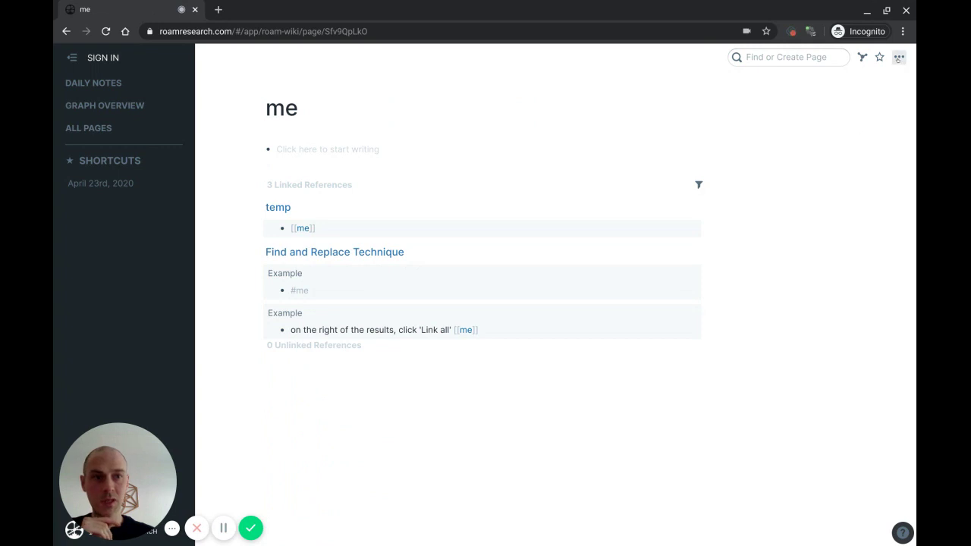
pyautogui.click(898, 57)
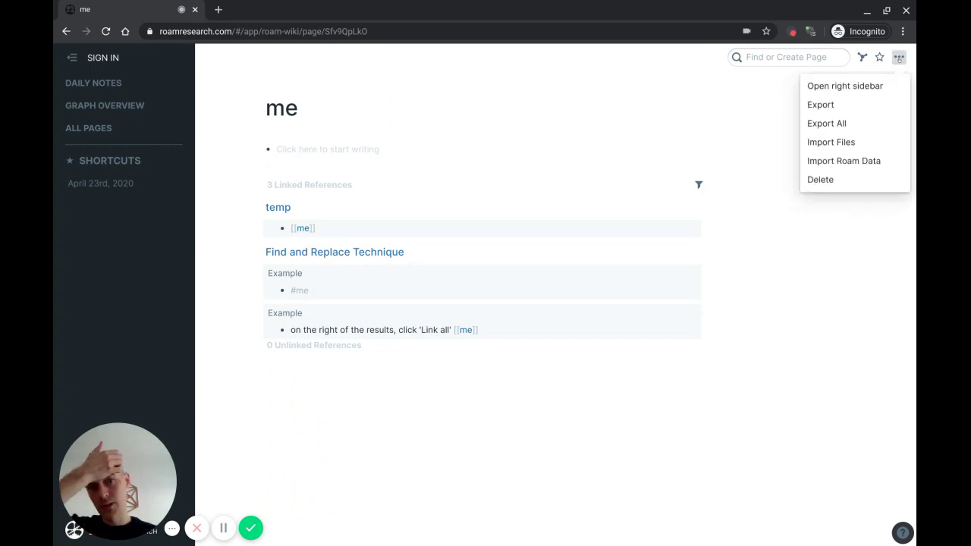
pyautogui.click(820, 179)
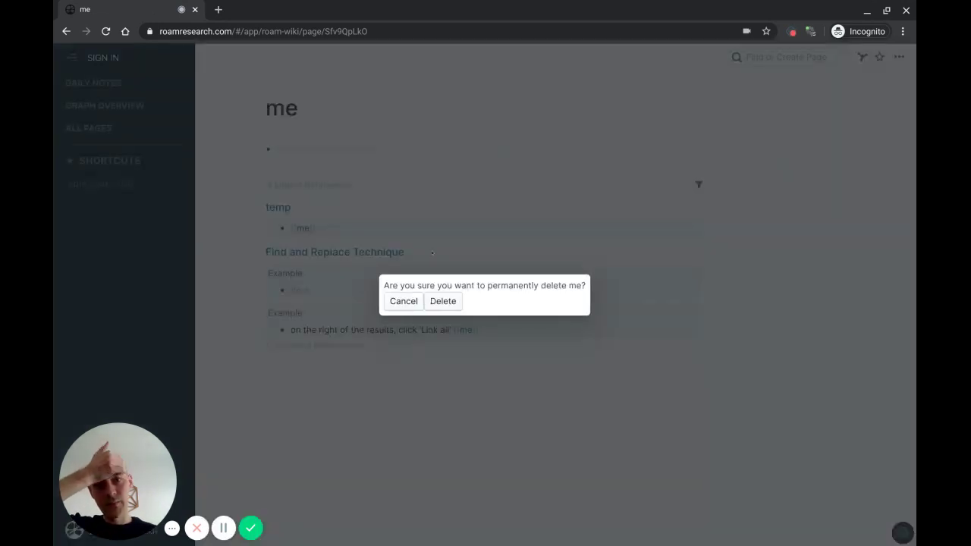
pyautogui.click(442, 301)
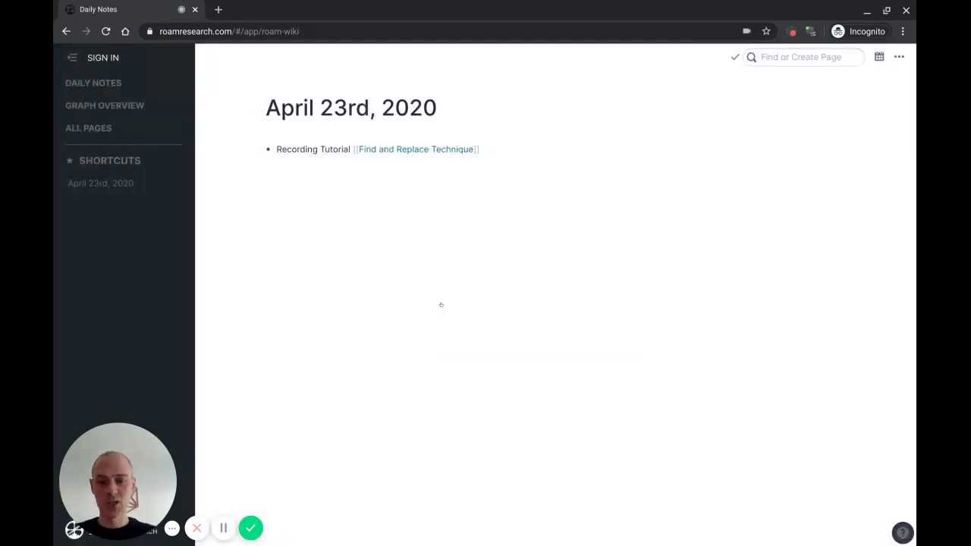
pyautogui.hotkey('alt', 'Left')
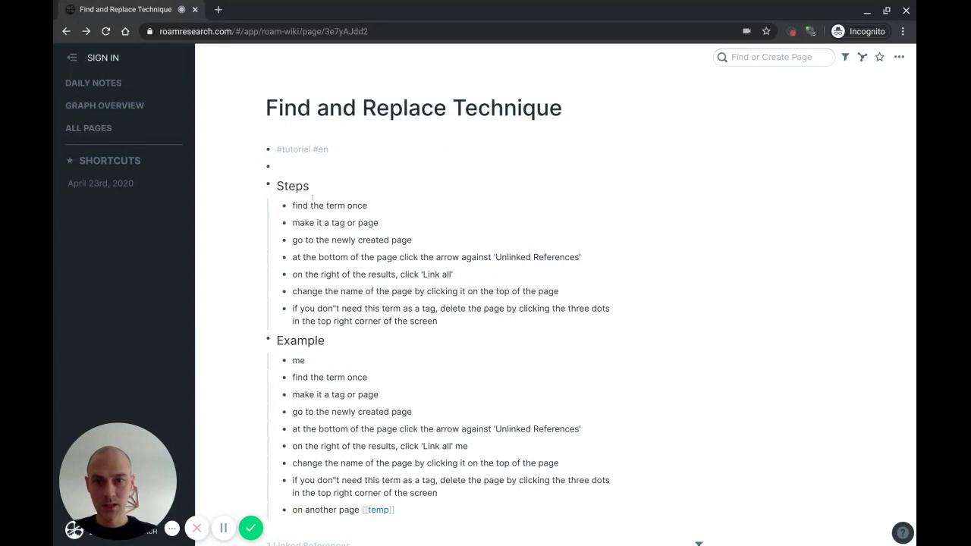
# Step: Try adding "@" in front of the first "me" under Example, and remove the character again
pyautogui.doubleClick(296, 360)
pyautogui.press('Right')
pyautogui.hotkey('shift', 'Home')
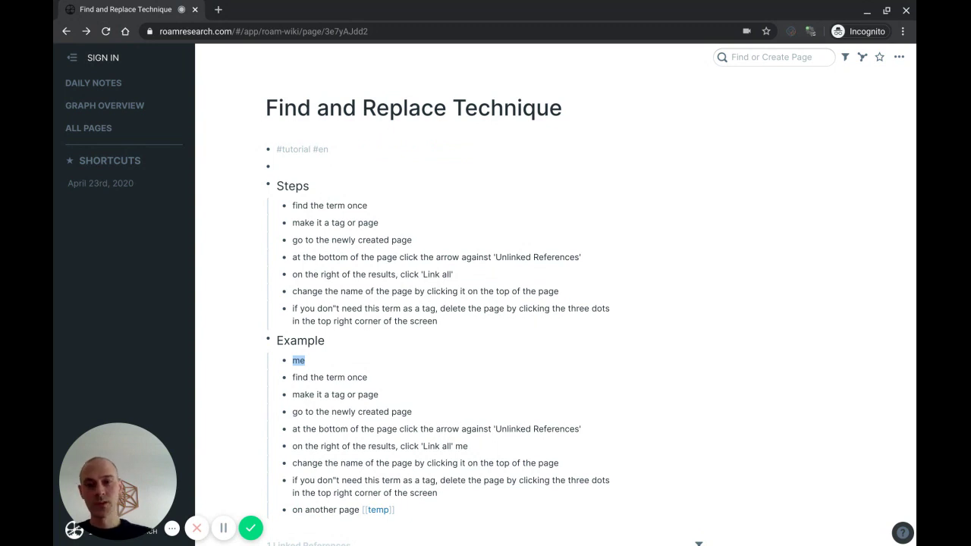
pyautogui.press('Left')
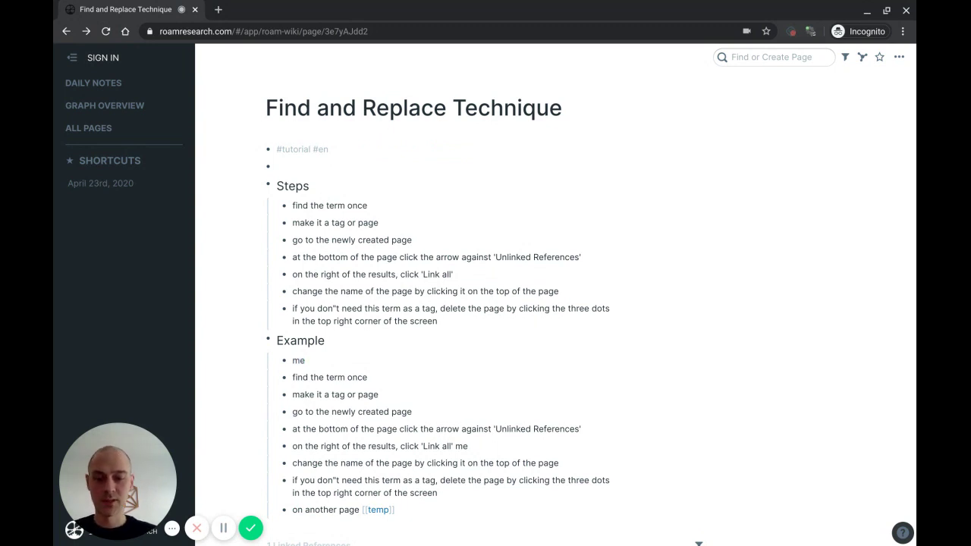
pyautogui.write('@')
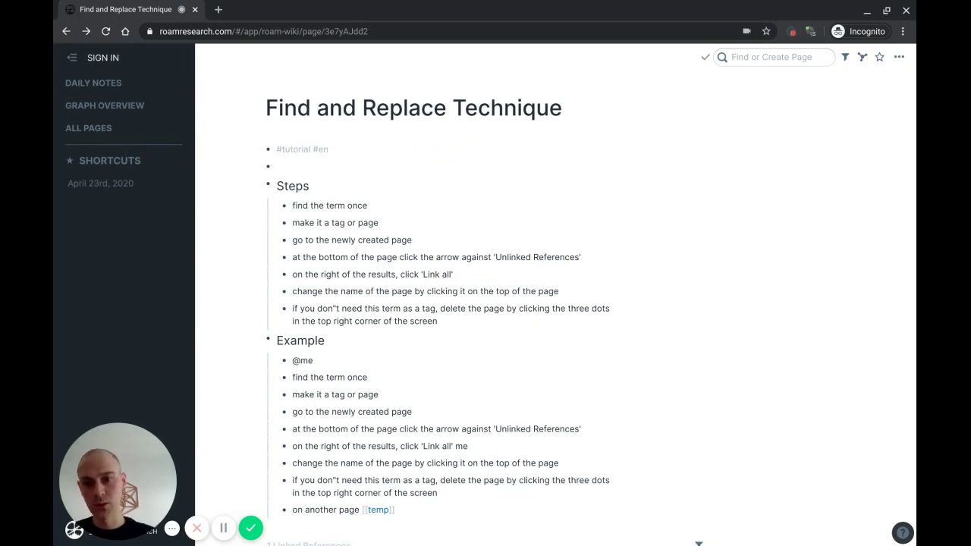
pyautogui.press('BackSpace')
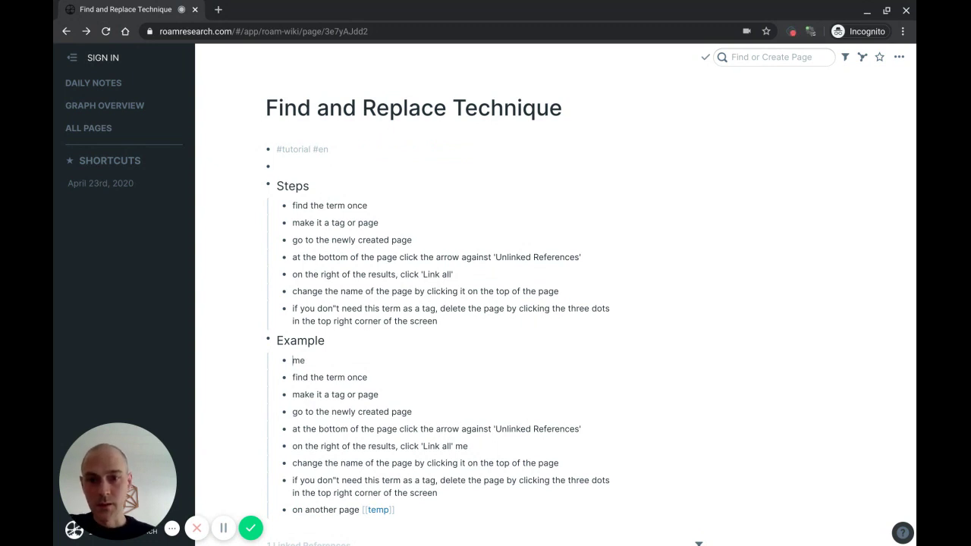